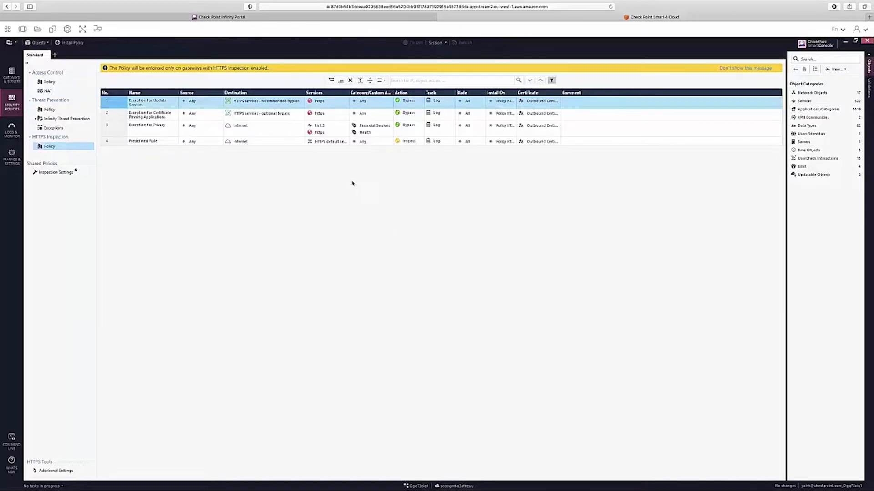
- Review exception rules 1–3 and open the 'HTTPS services - recommended bypass' object details
click(260, 119)
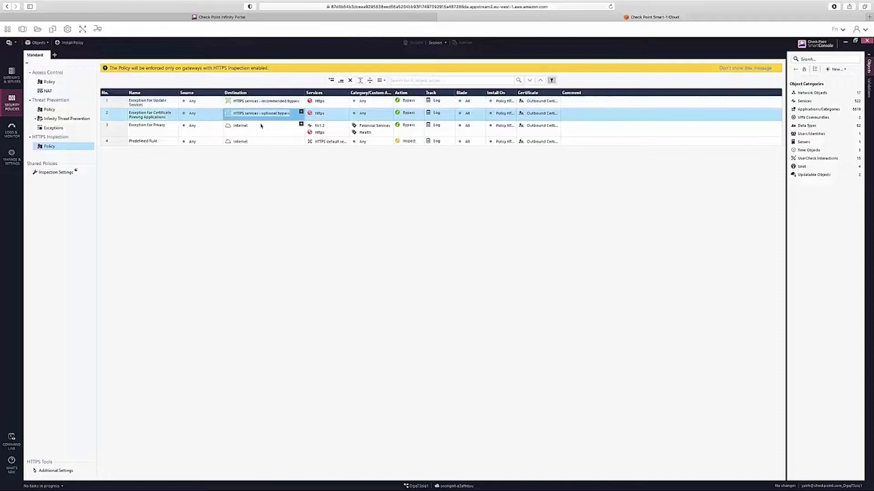
click(261, 127)
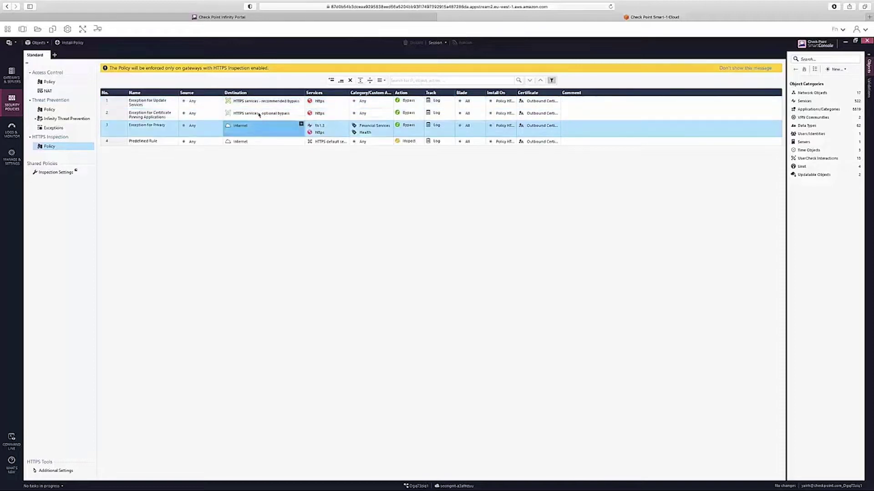
click(259, 107)
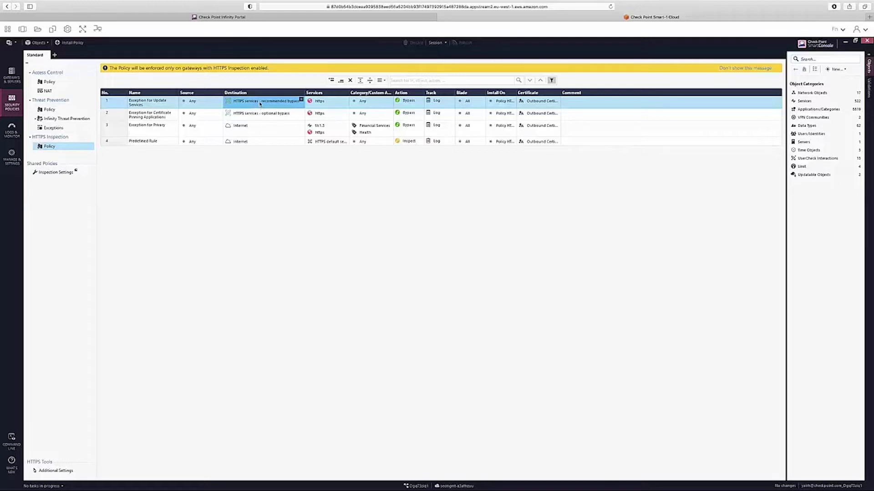
click(259, 102)
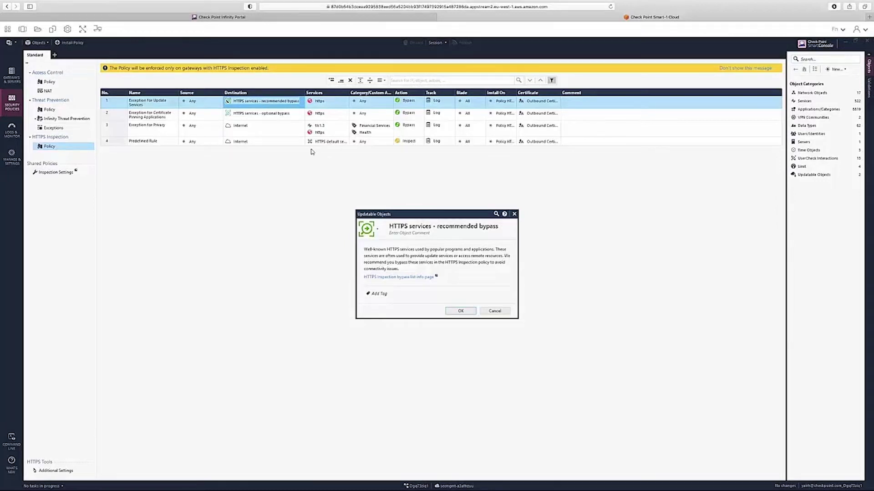
- Close the recommended bypass details, then view and close the 'HTTPS services - optional bypass' object
click(461, 311)
click(283, 113)
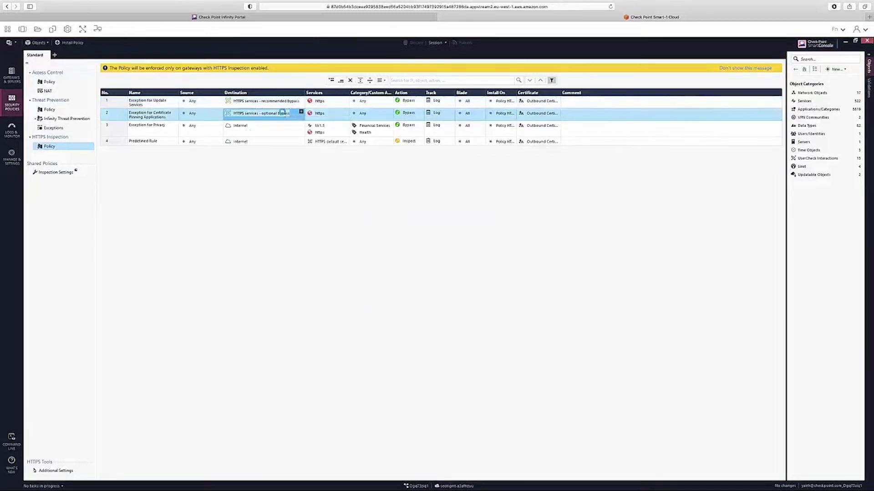
double_click(283, 114)
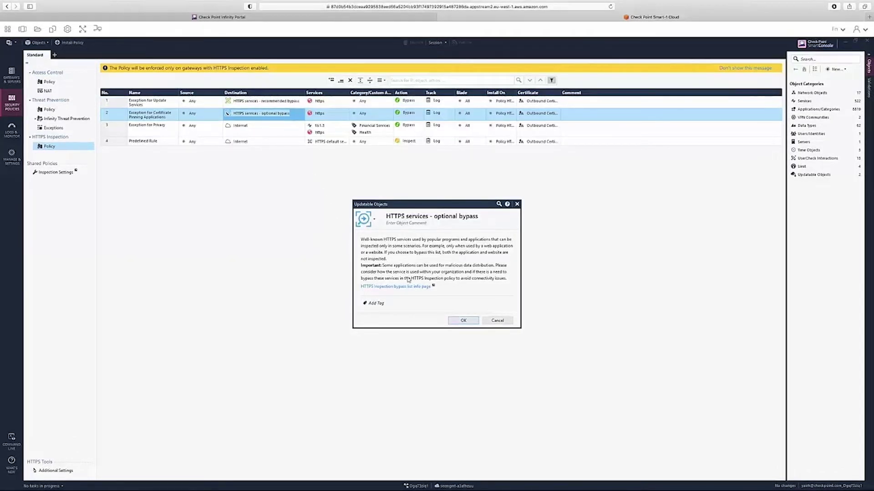
click(455, 321)
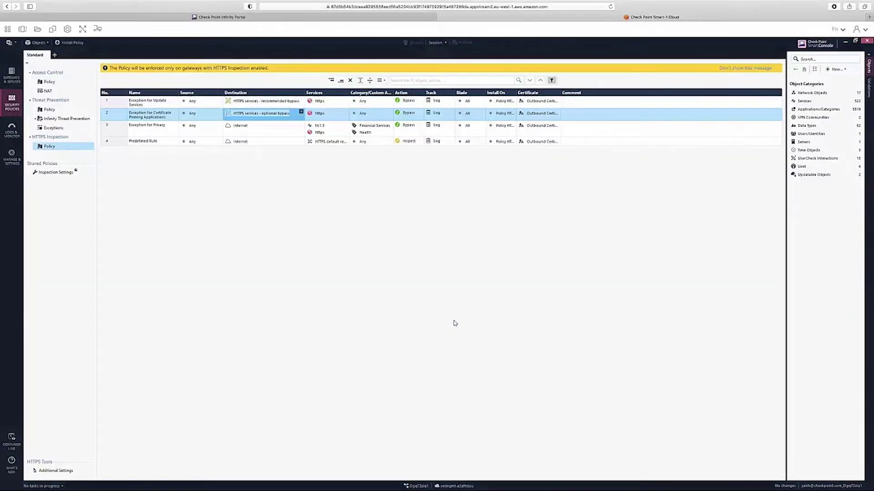
click(391, 126)
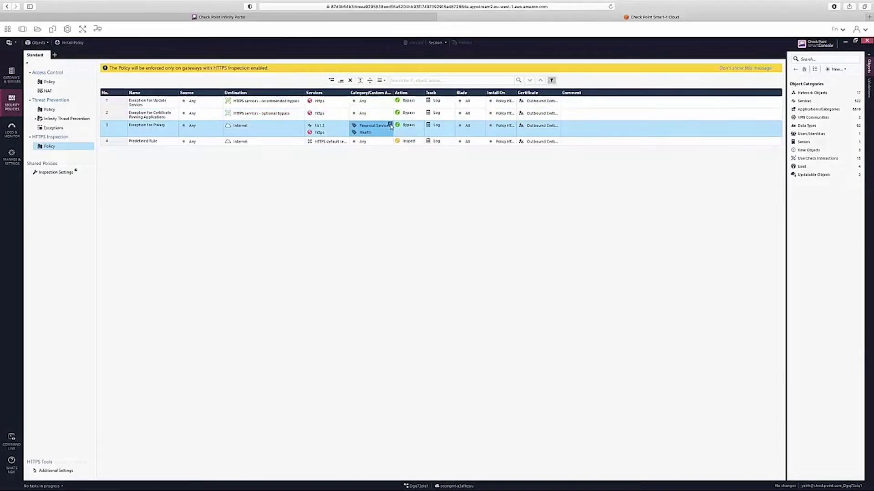
click(390, 125)
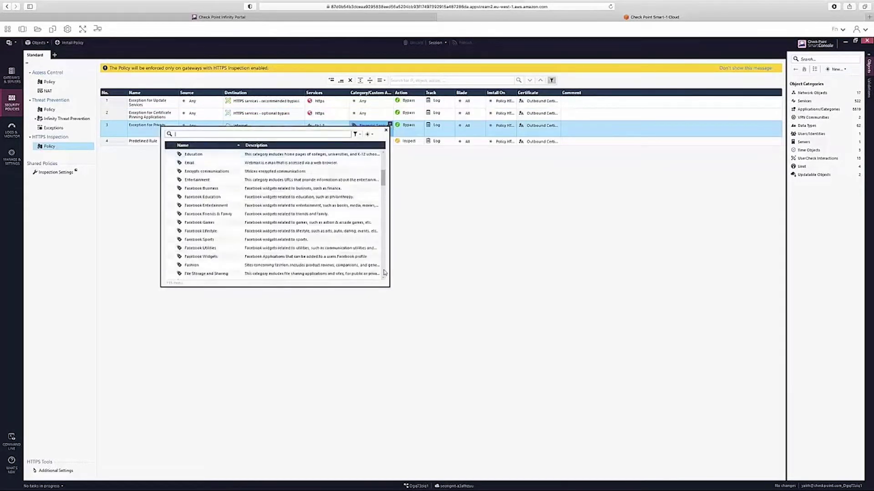
scroll(384, 273, down, 12)
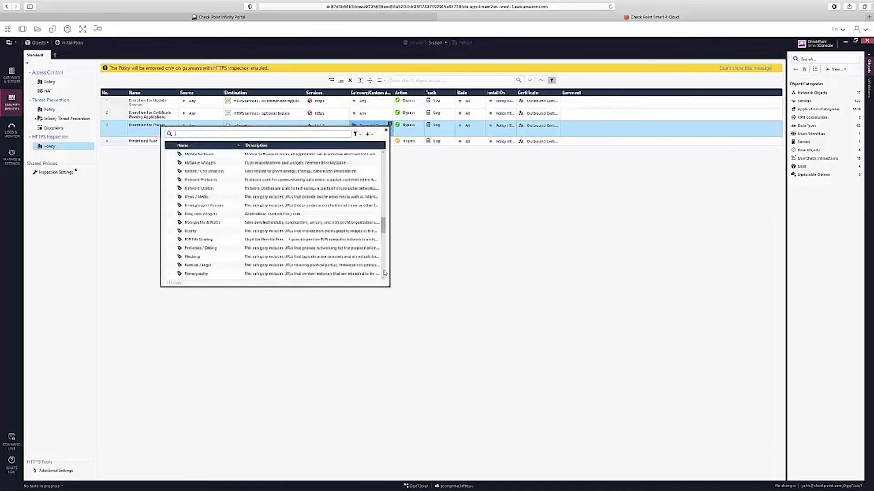
scroll(384, 272, down, 6)
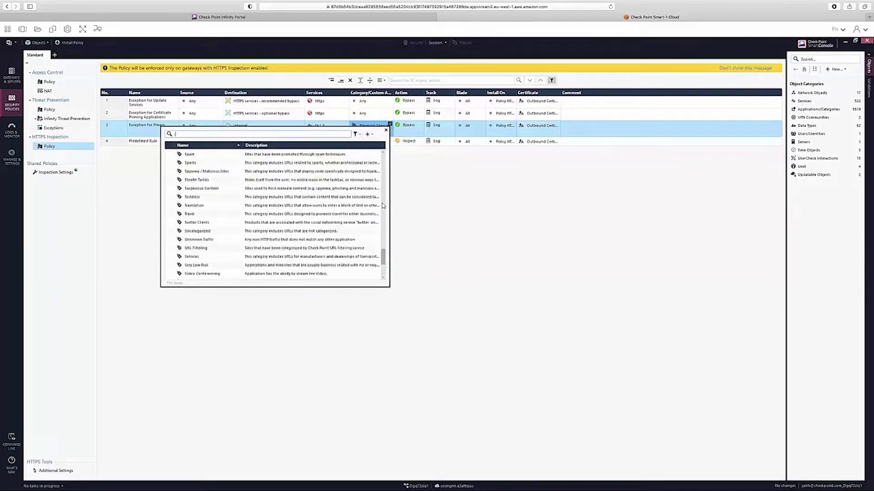
click(386, 131)
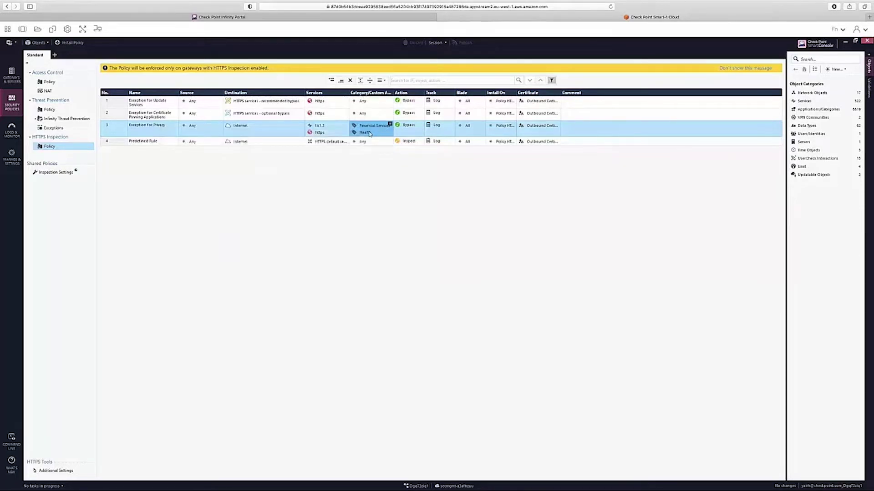
mouse_move(370, 133)
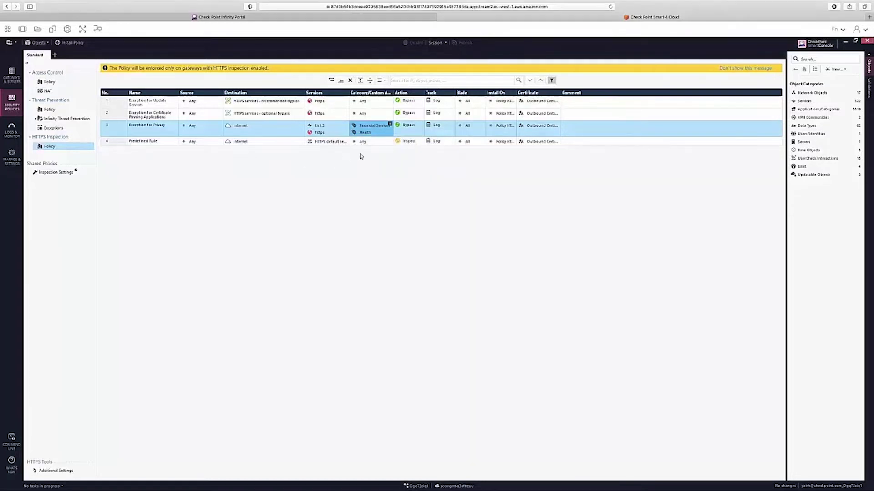
- Keep the Predefined Rule's action set to Inspect
click(409, 141)
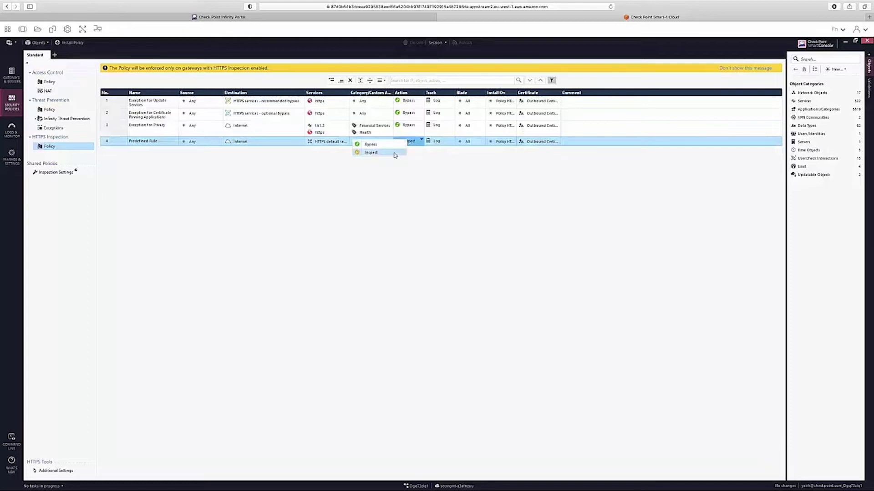
click(395, 154)
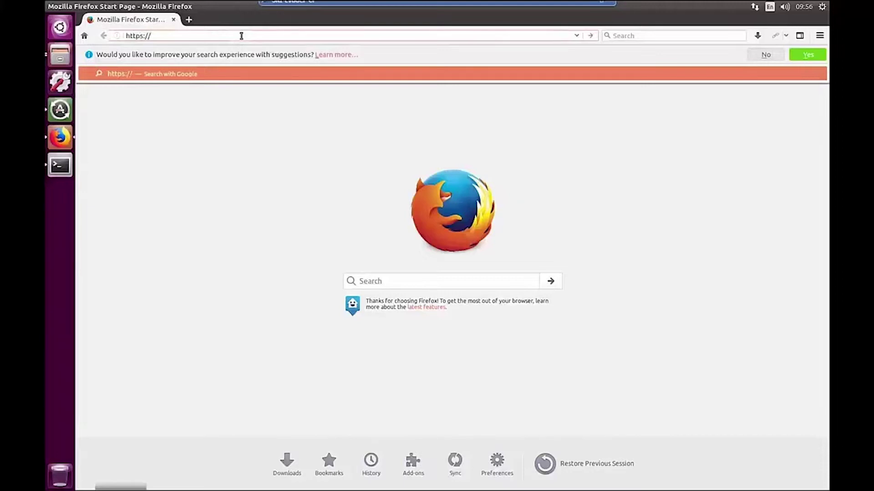
text(xvideos.com)
key(Return)
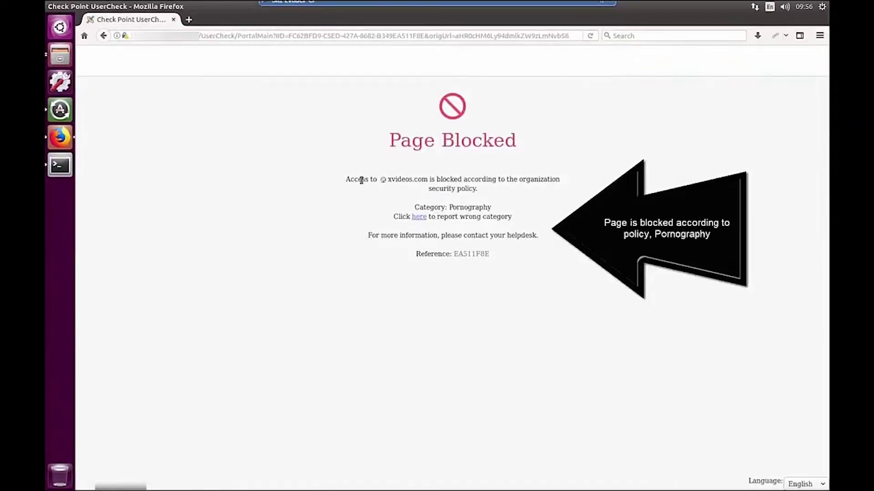
drag(346, 179, 539, 193)
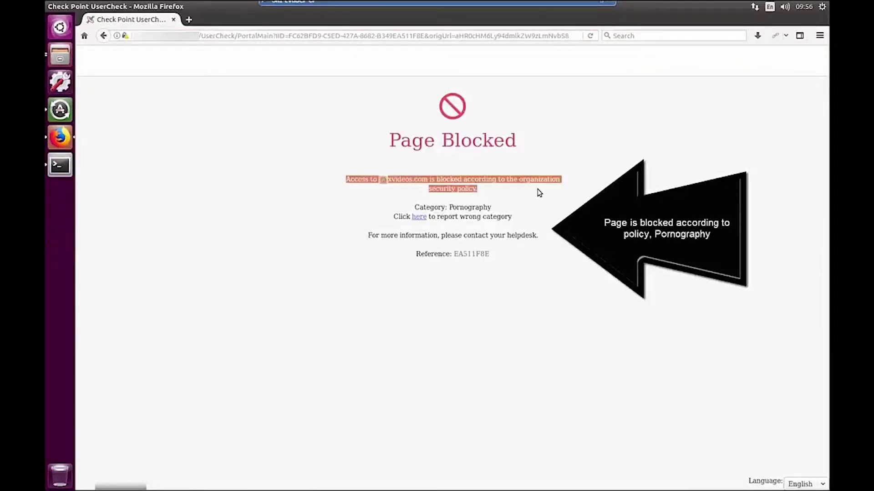
double_click(473, 207)
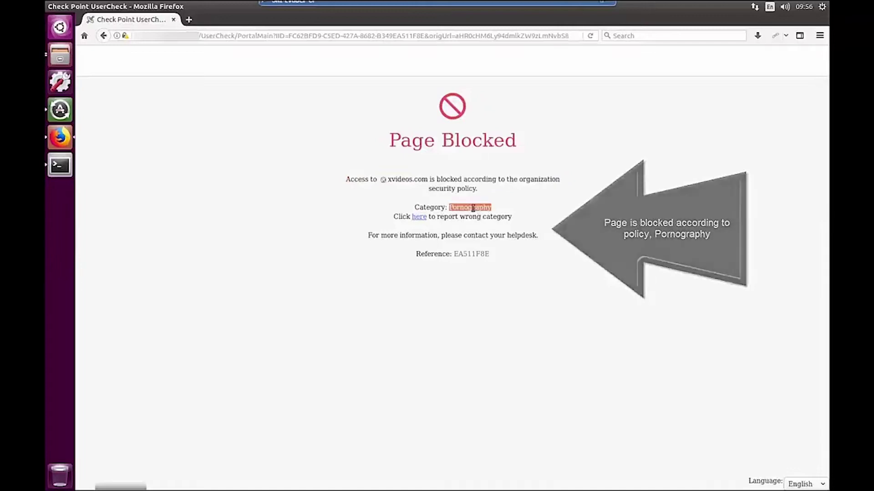
click(564, 209)
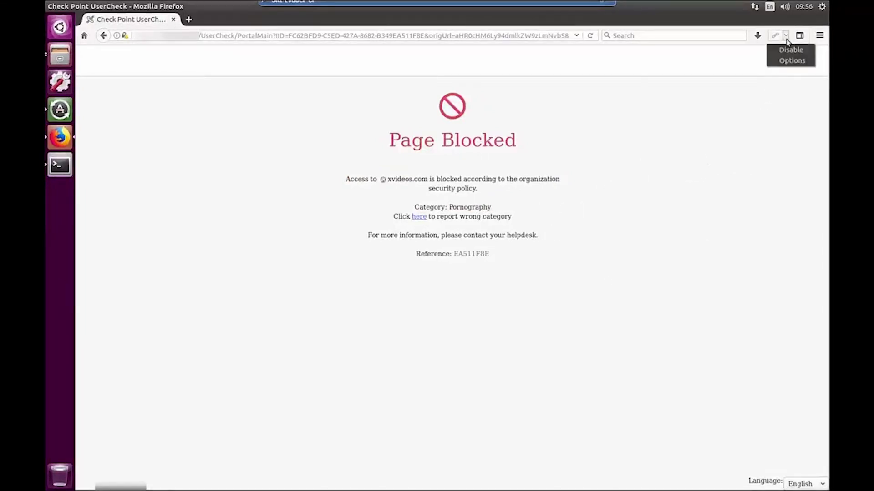
click(791, 60)
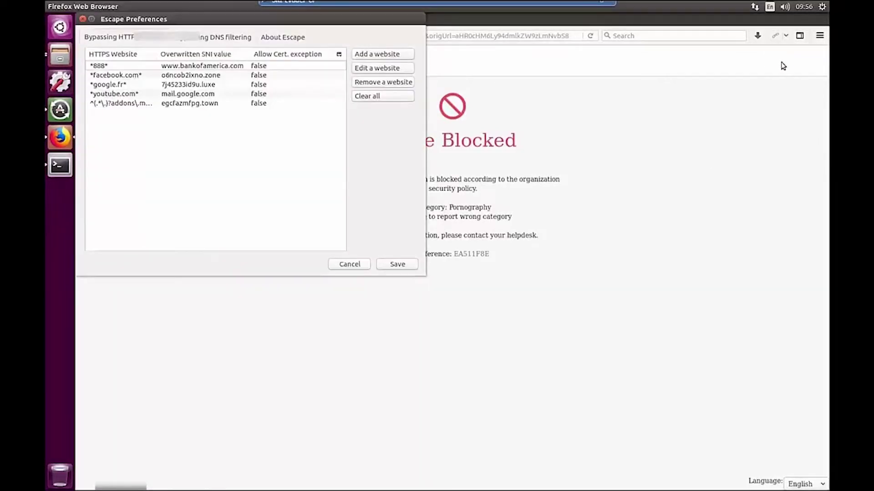
click(172, 68)
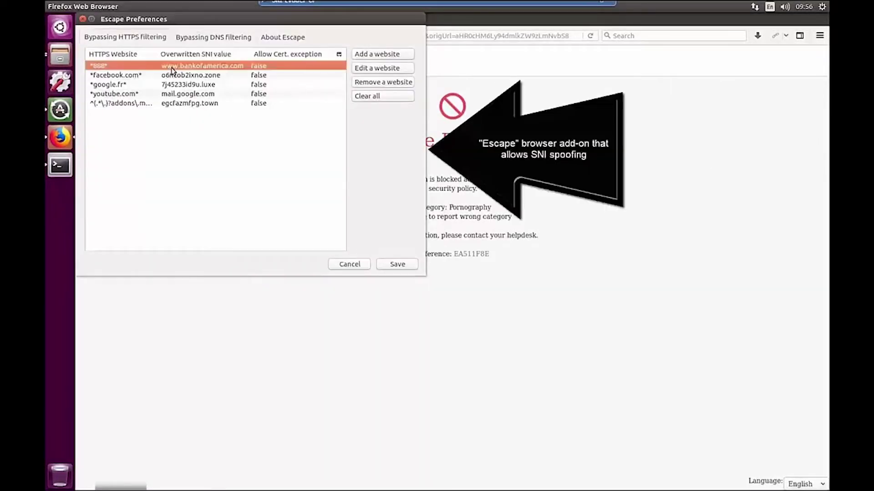
click(368, 56)
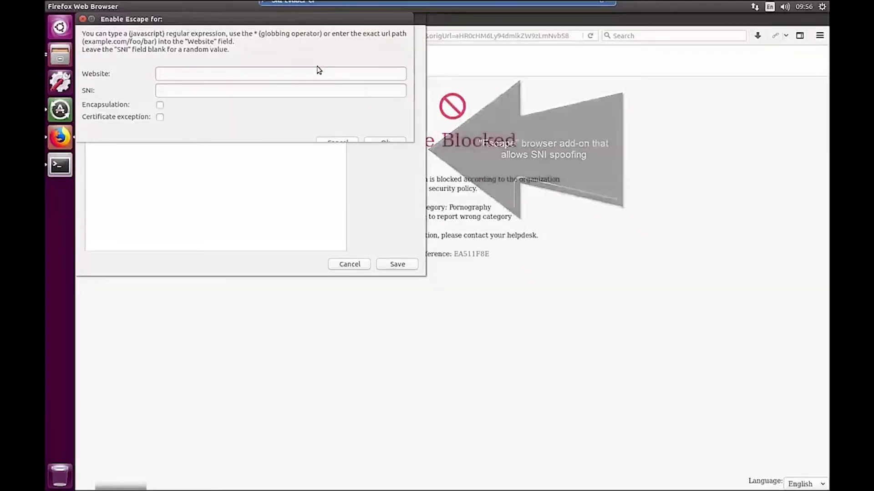
text(*xvi)
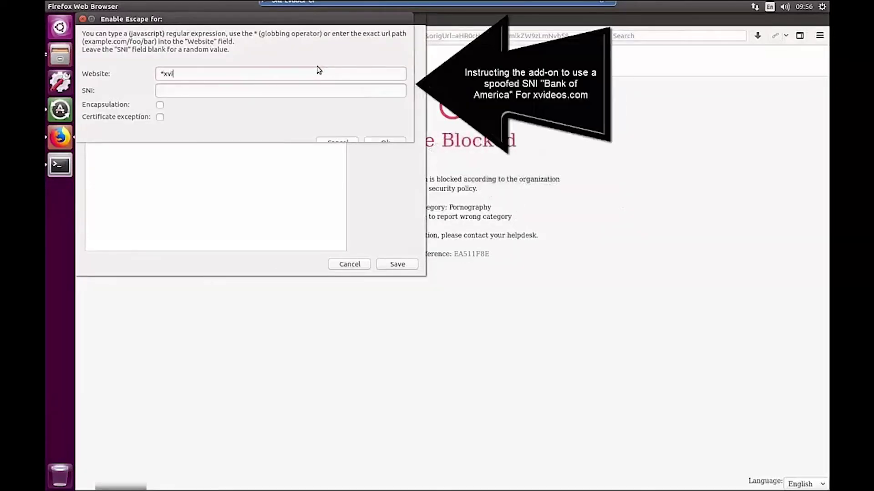
text(deos.com*)
key(Tab)
text(www.bankof)
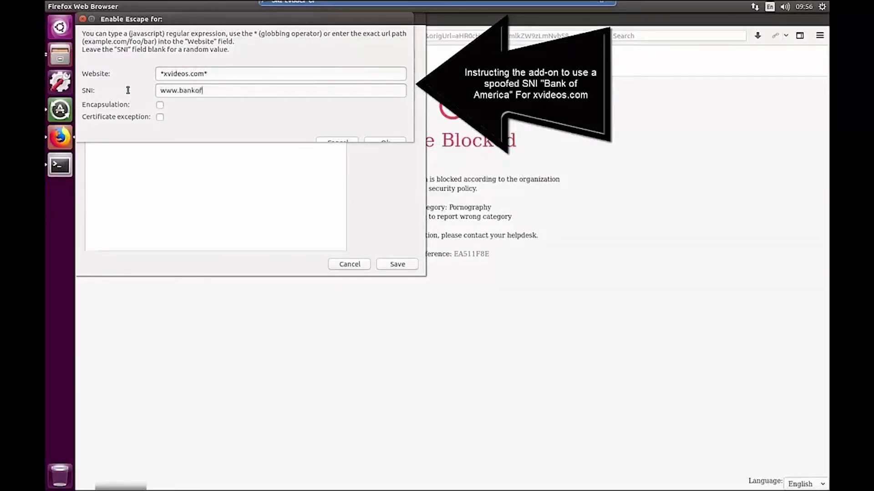
text(america.com)
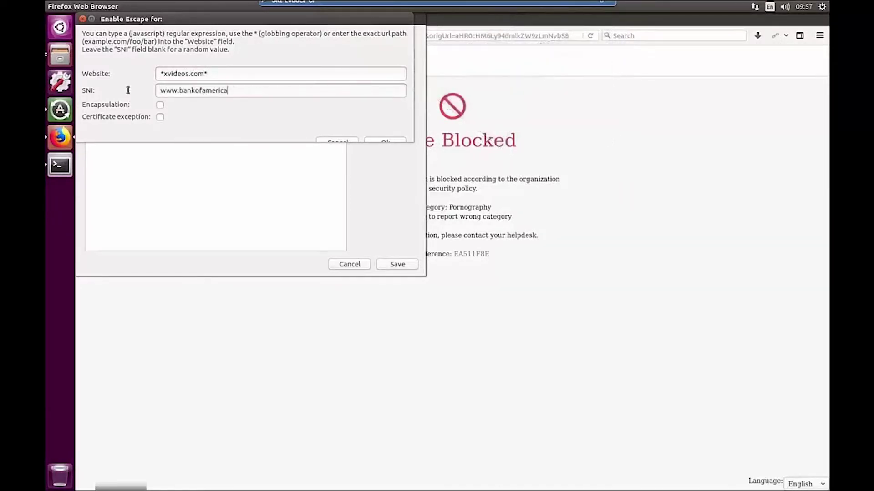
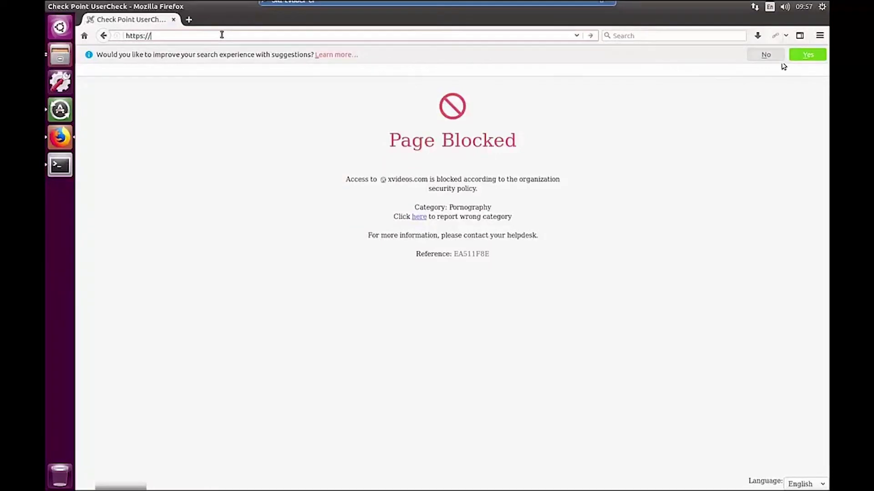
text(xvideos.com/)
key(Return)
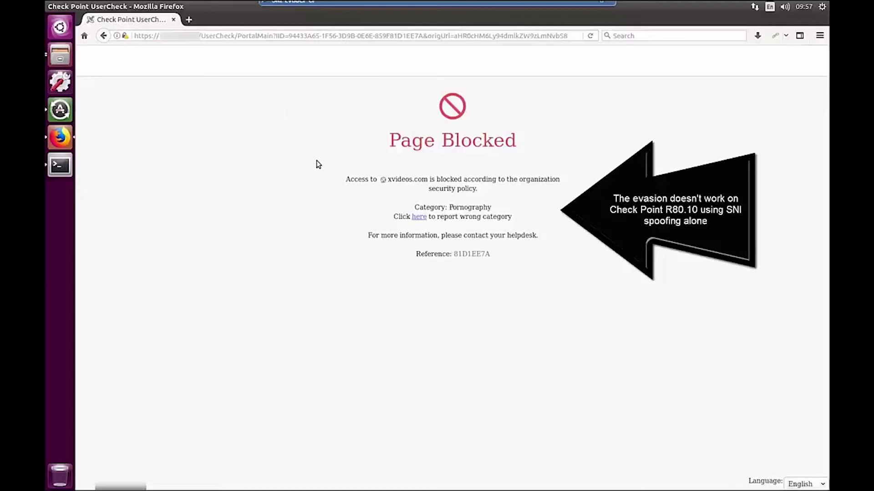
drag(327, 142, 553, 222)
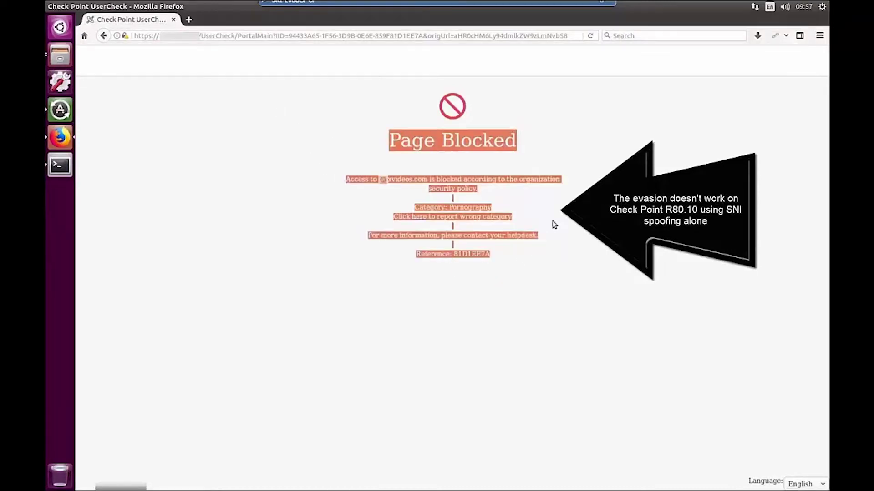
click(554, 224)
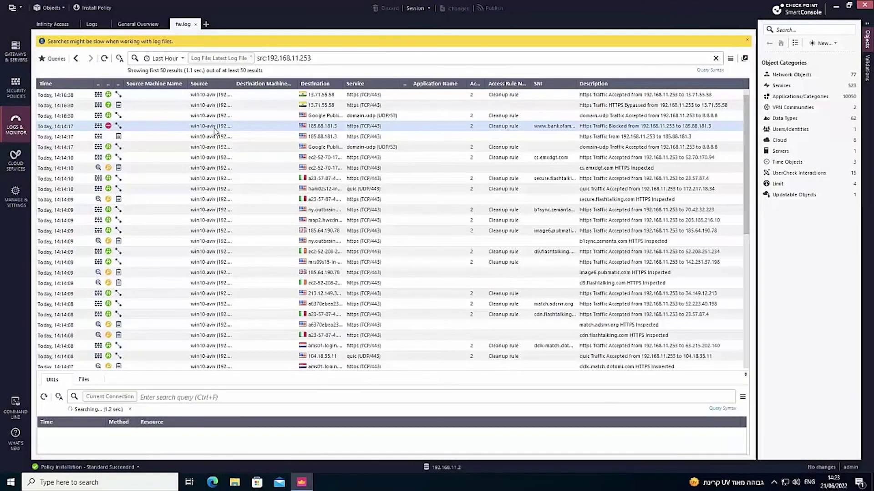
double_click(214, 128)
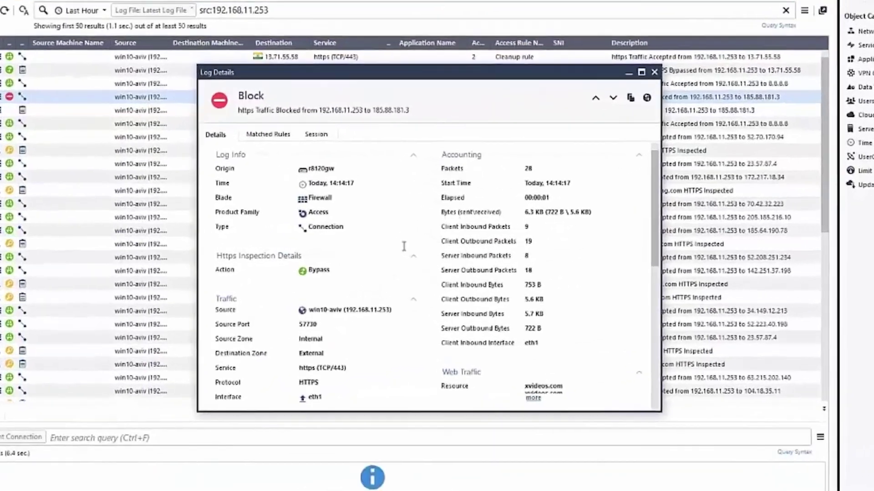
scroll(388, 276, down, 3)
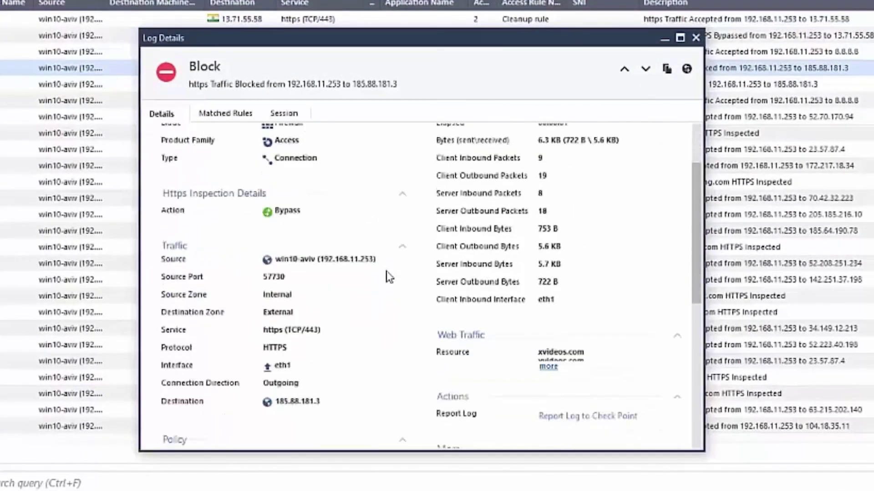
scroll(388, 277, down, 1)
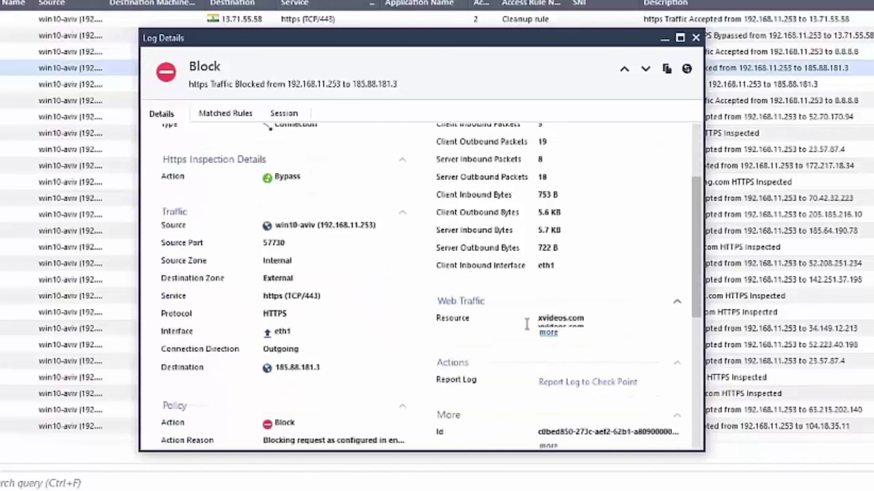
scroll(375, 309, down, 4)
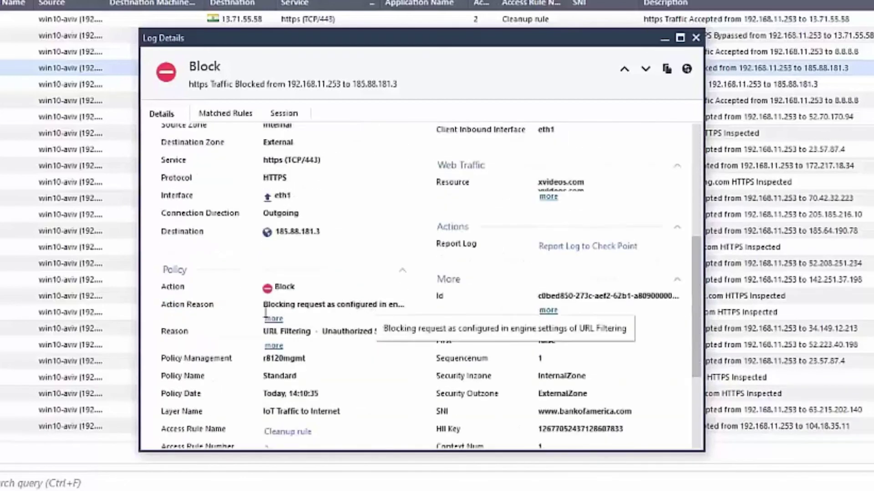
click(273, 318)
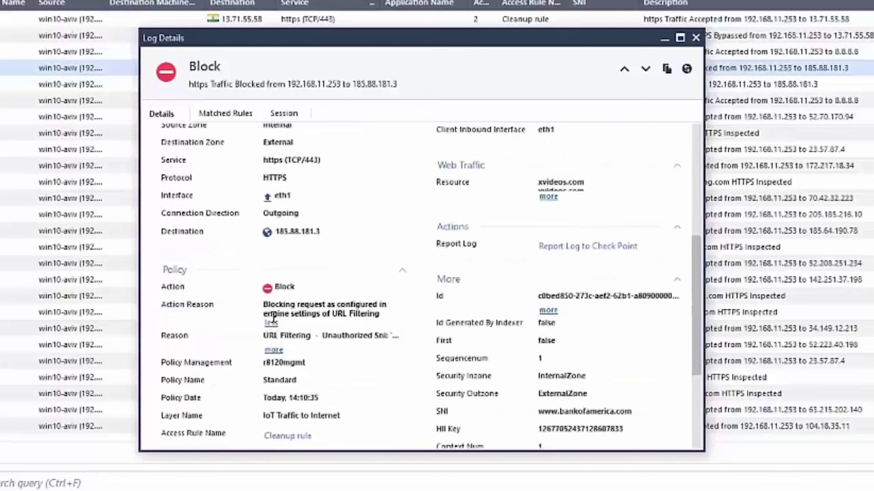
scroll(274, 324, down, 1)
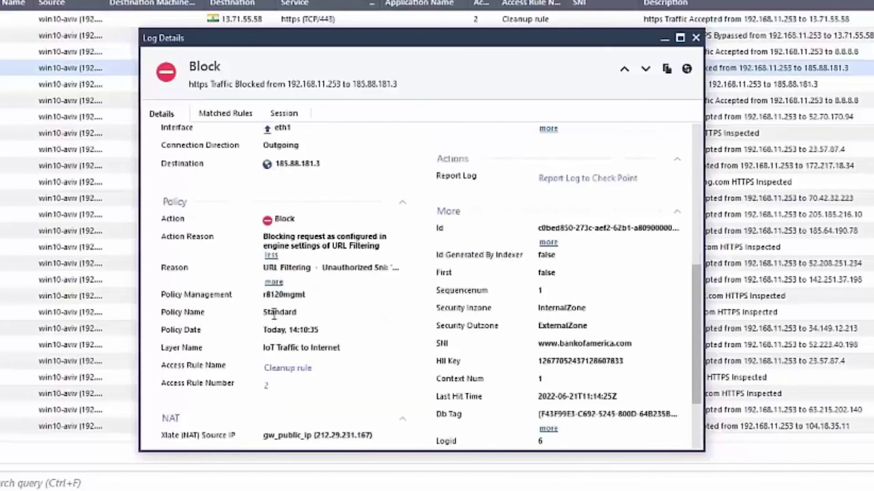
click(275, 285)
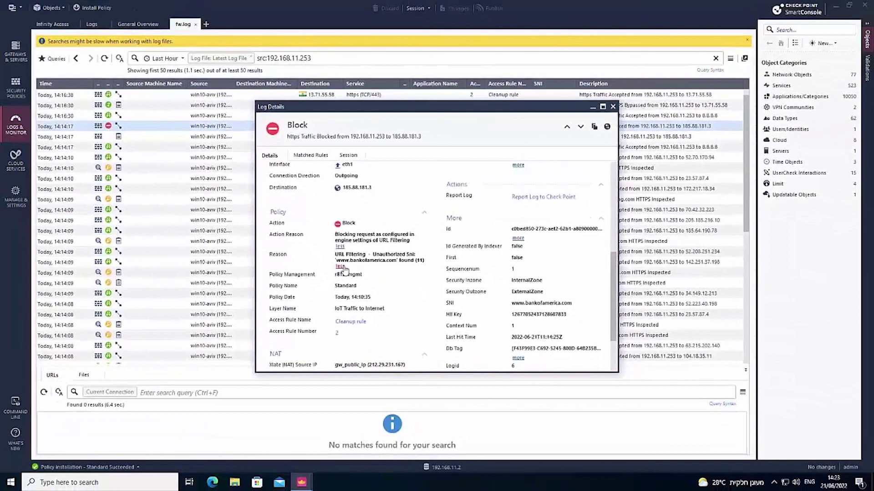